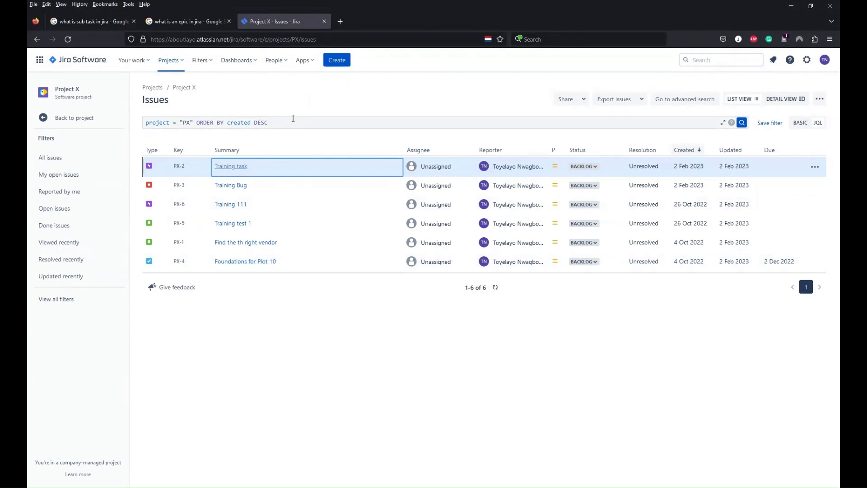
Replace the JQL search with project = "Project X" and run the search.
left_click(293, 119)
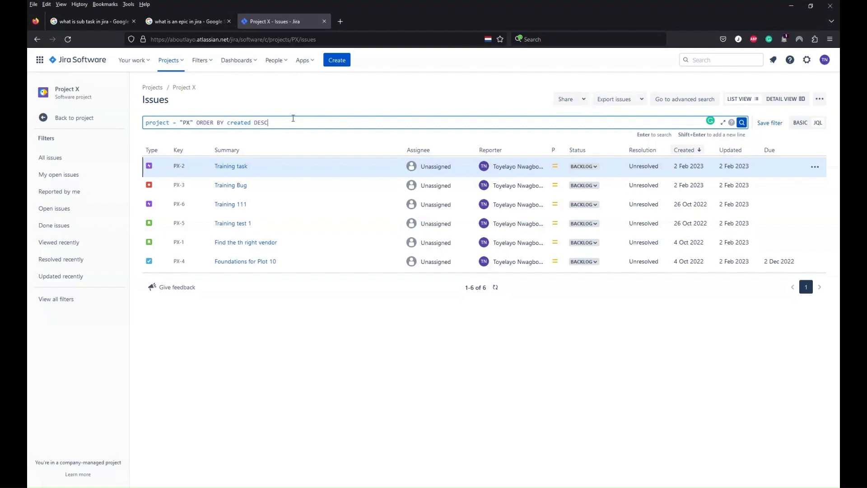
key("BackSpace")
key("BackSpace")
key("BackSpace")
key("BackSpace")
key("BackSpace")
key("BackSpace")
key("BackSpace")
key("BackSpace")
key("BackSpace")
key("BackSpace")
key("BackSpace")
key("BackSpace")
key("BackSpace")
key("BackSpace")
key("BackSpace")
key("BackSpace")
key("BackSpace")
key("BackSpace")
key("BackSpace")
key("BackSpace")
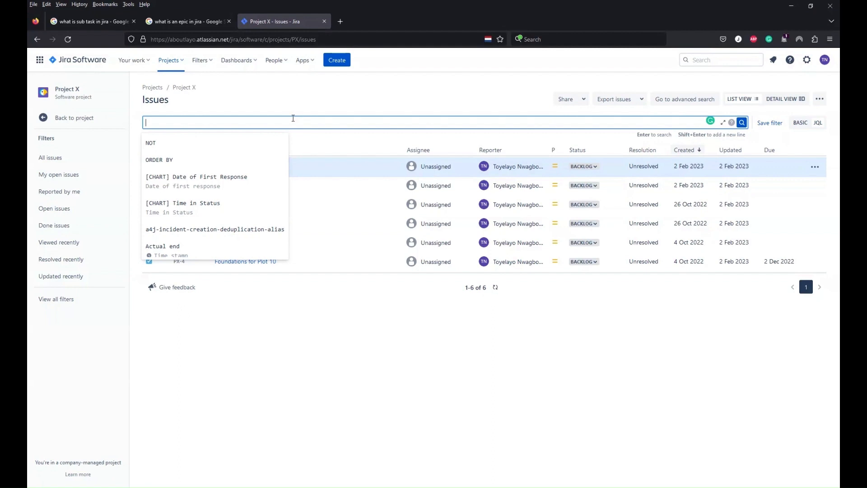
type("Pr")
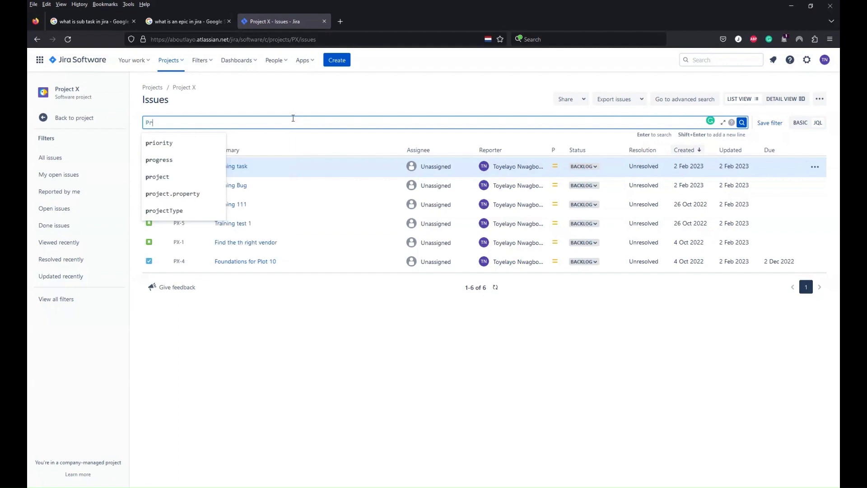
type("oject")
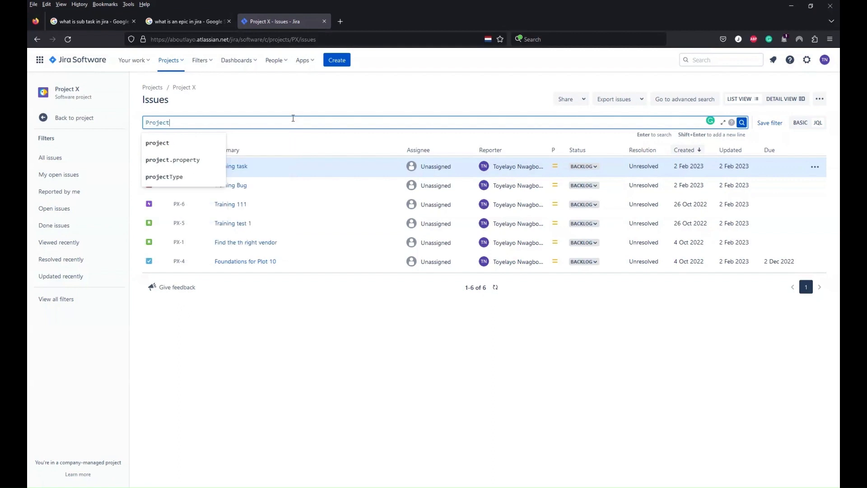
left_click(155, 144)
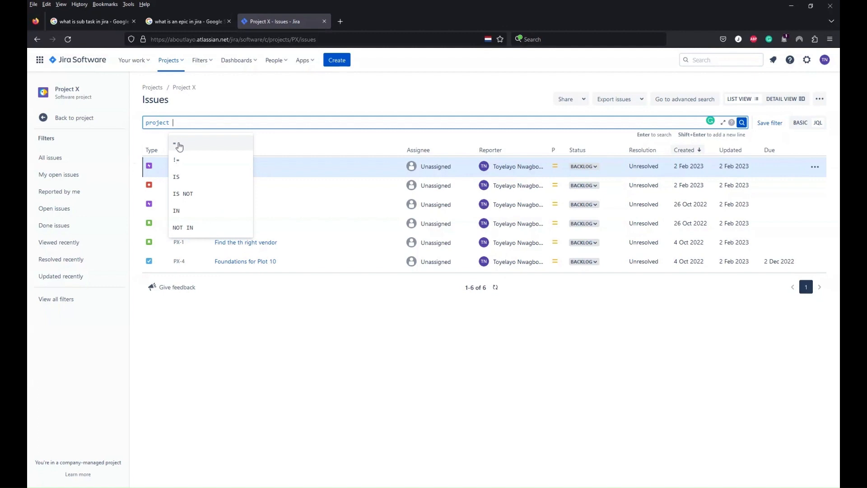
left_click(180, 145)
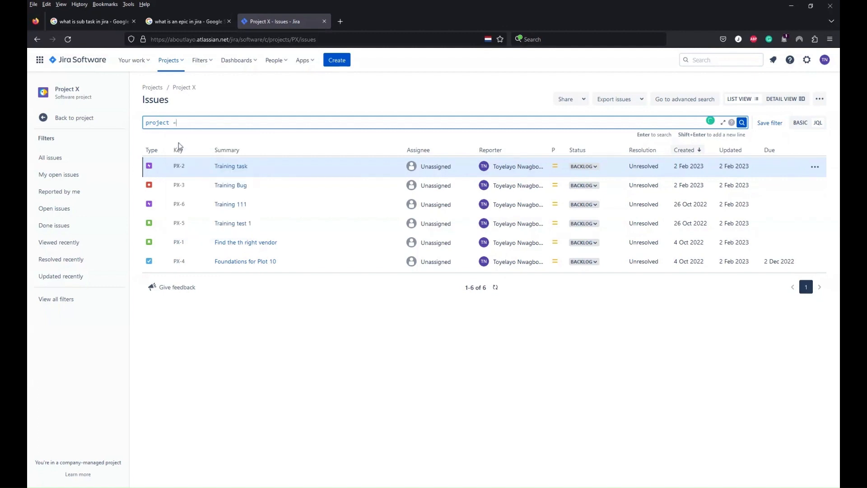
type("PX")
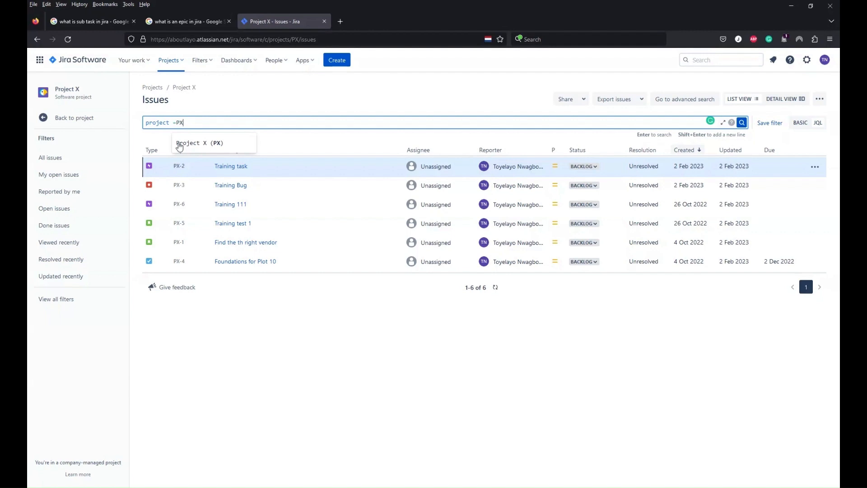
left_click(195, 143)
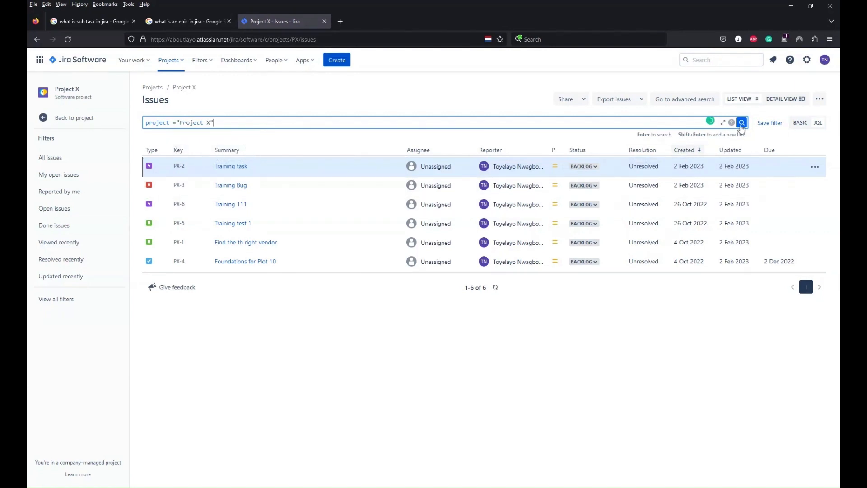
left_click(742, 122)
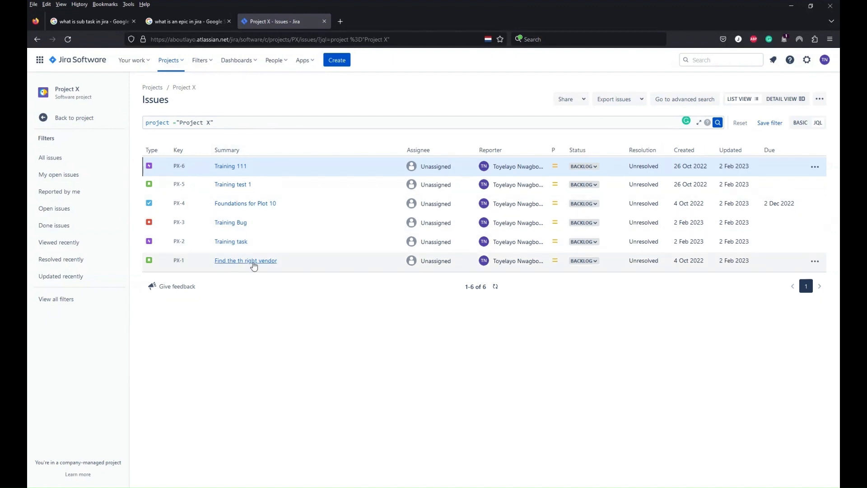
Open issue PX-1 'Find the th right vendor' in a new tab and switch it to the old issue view.
middle_click(253, 264)
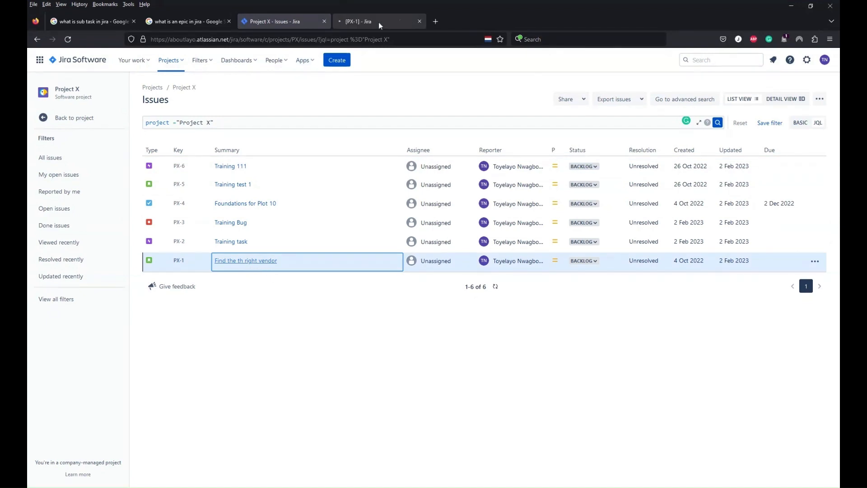
left_click(379, 22)
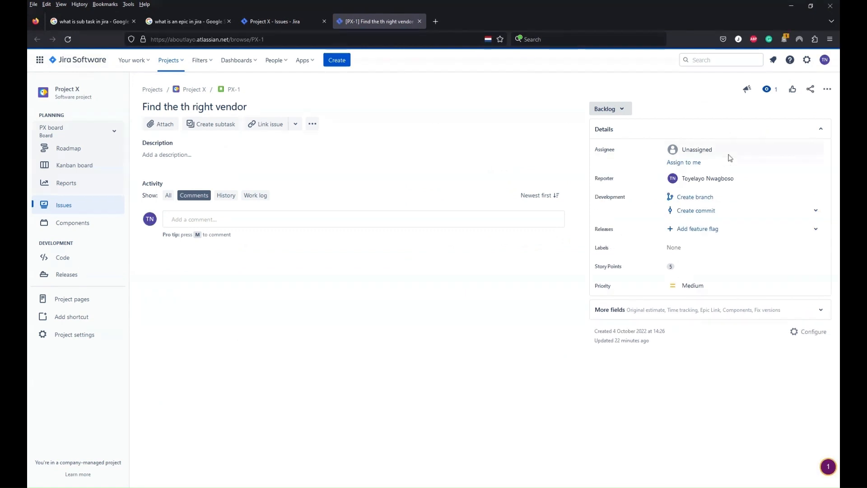
left_click(827, 89)
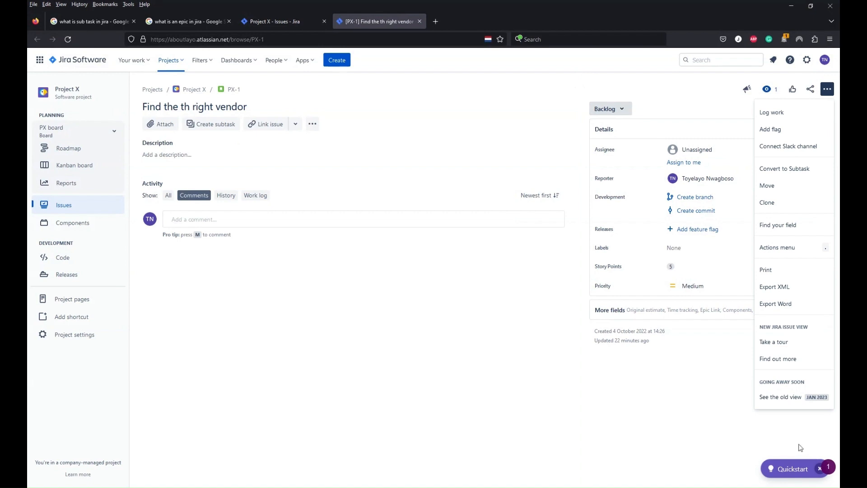
left_click(783, 397)
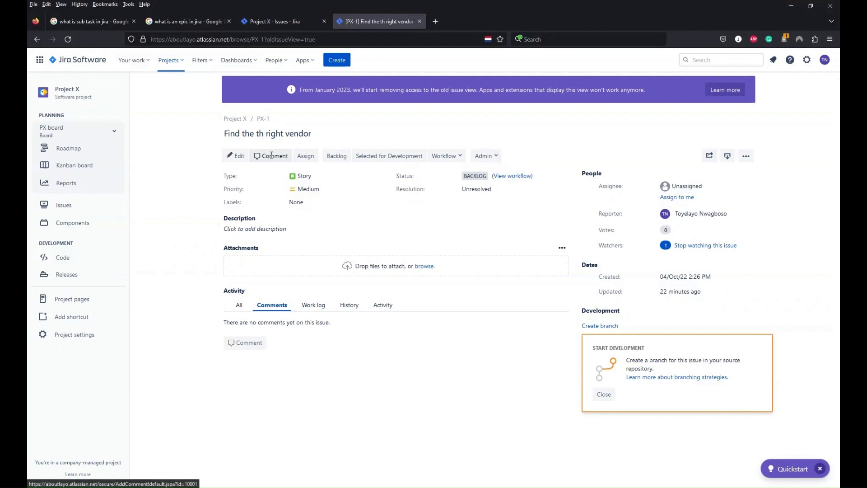
Edit issue PX-1 and set its Epic Link to test (PX-6), then save the update.
left_click(234, 156)
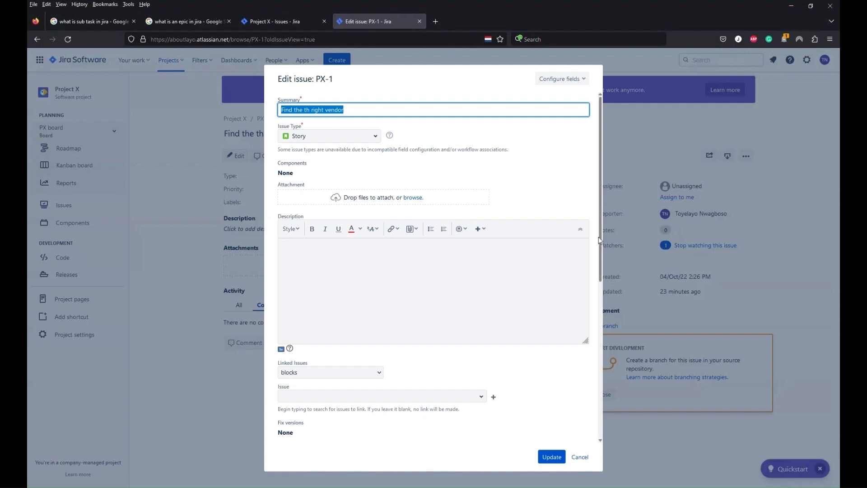
left_click_drag(600, 239, 609, 332)
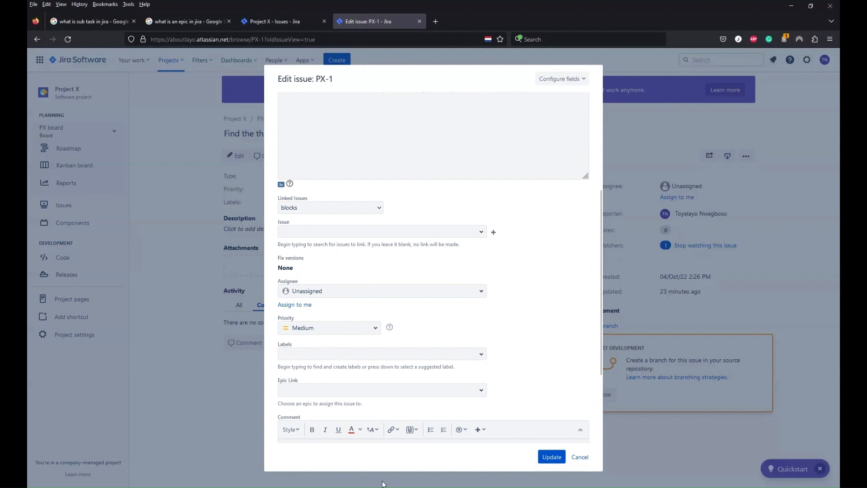
left_click(387, 388)
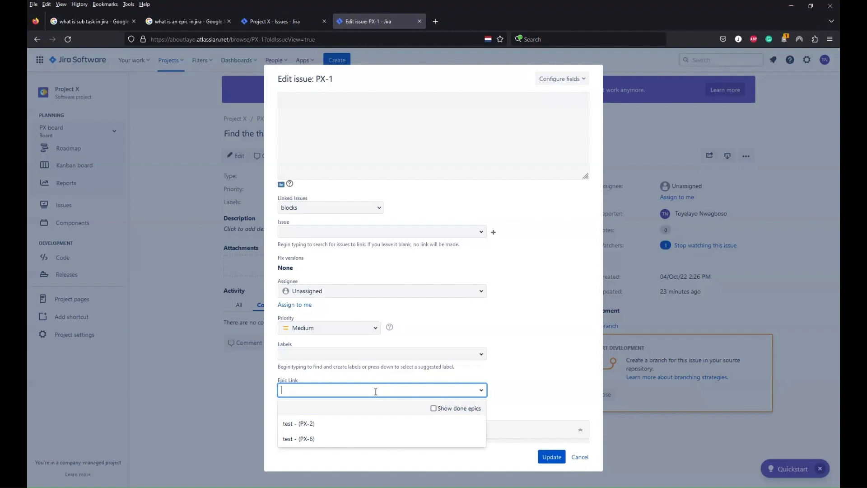
left_click(303, 439)
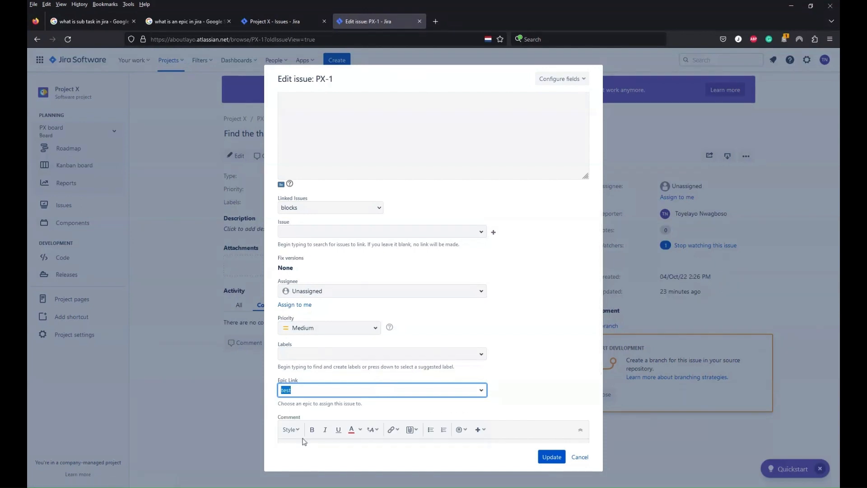
left_click(553, 458)
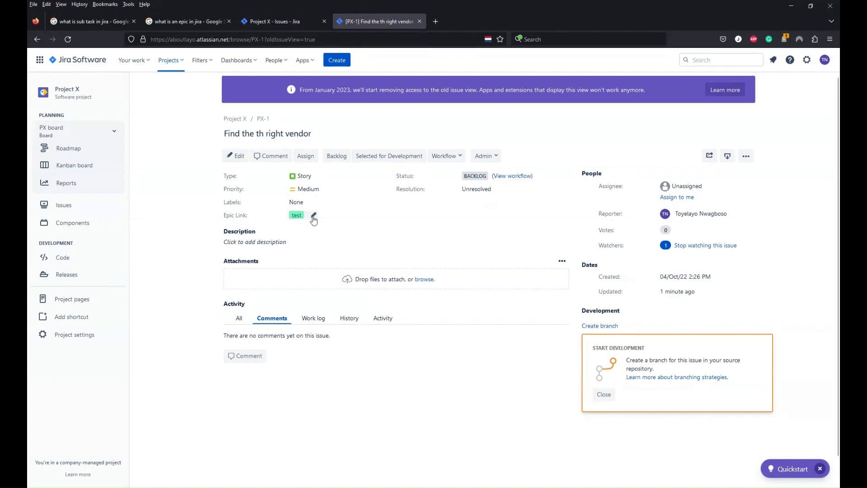
Open the linked epic test from the issue's Epic Link field.
left_click(313, 217)
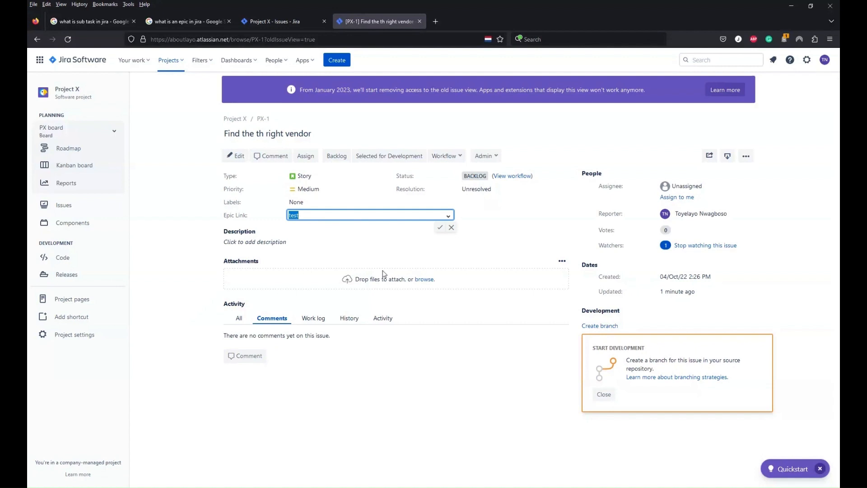
left_click(440, 228)
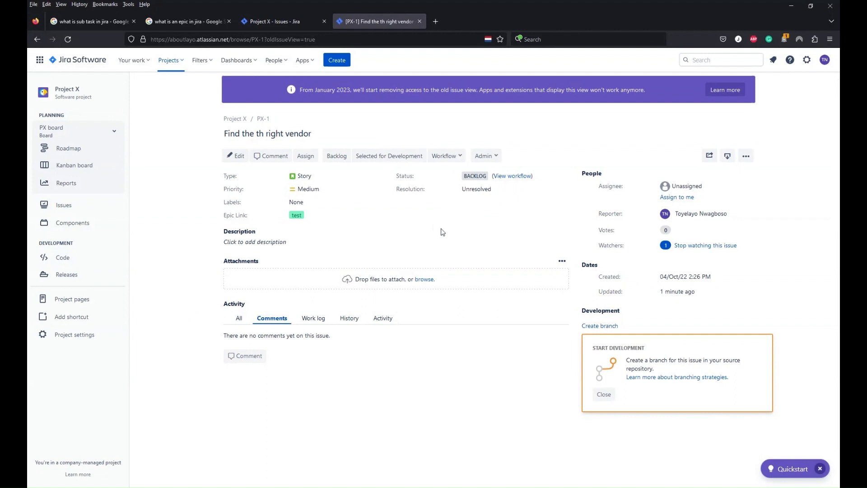
left_click(297, 217)
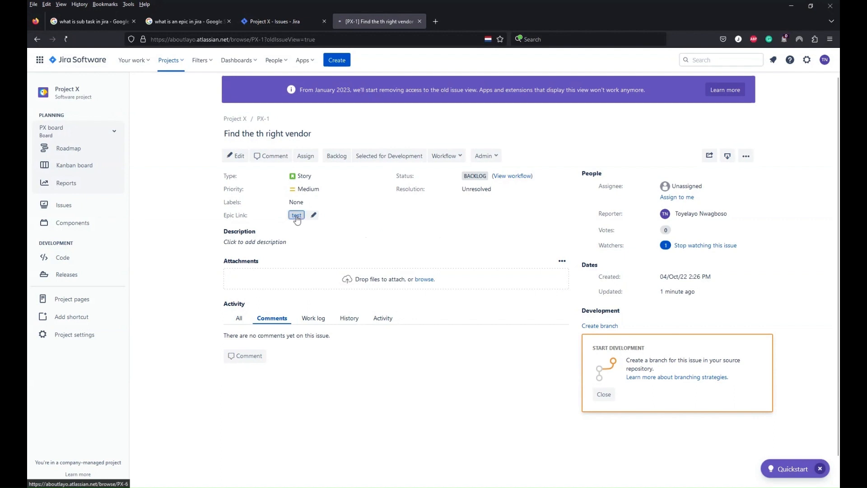